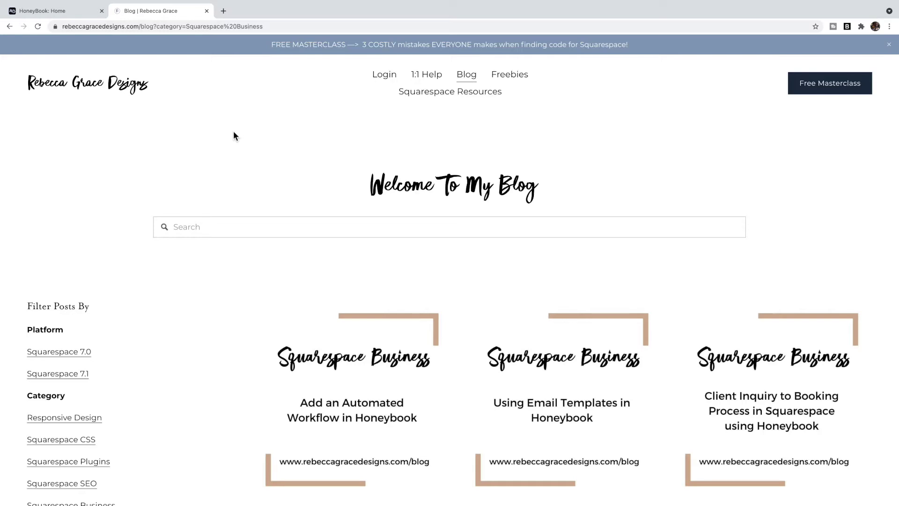
Switch over to the HoneyBook dashboard tab
{"action": "scroll", "coordinate": [234, 133], "scroll_direction": "down", "scroll_amount": 5}
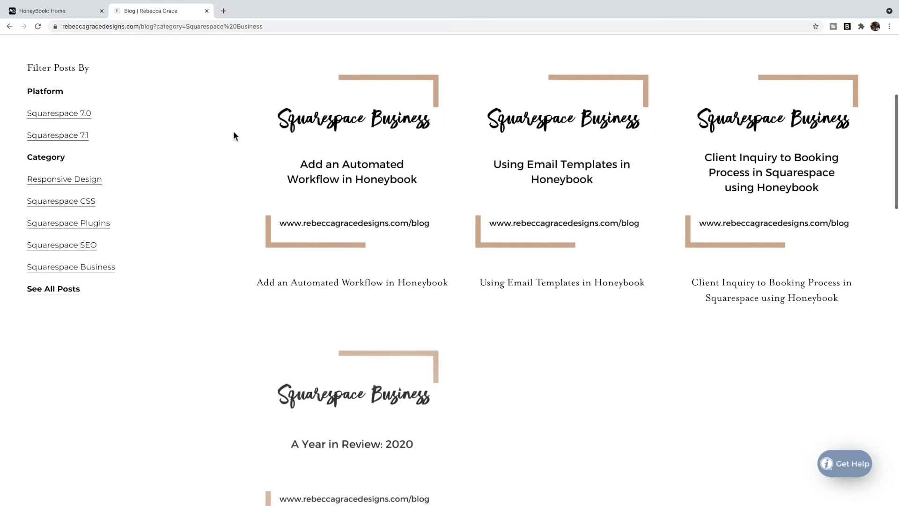
{"action": "scroll", "coordinate": [815, 246], "scroll_direction": "up", "scroll_amount": 1}
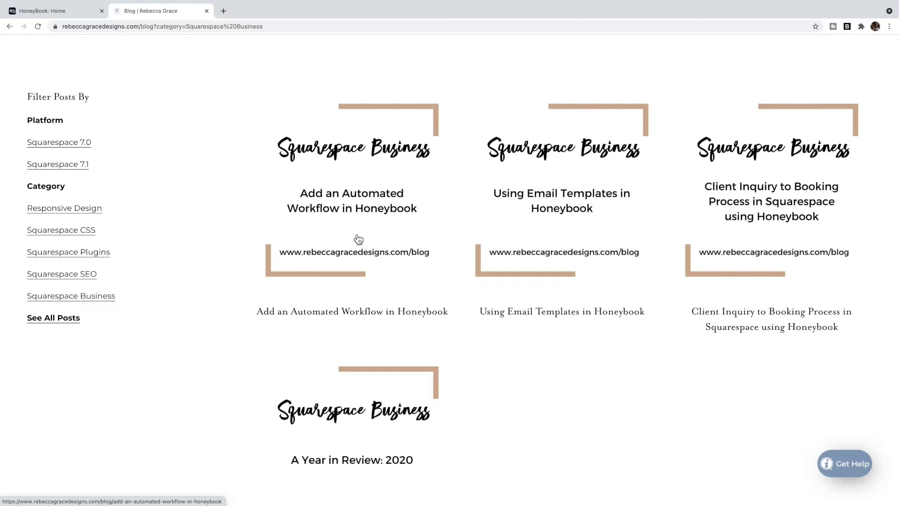
{"action": "scroll", "coordinate": [358, 240], "scroll_direction": "up", "scroll_amount": 3}
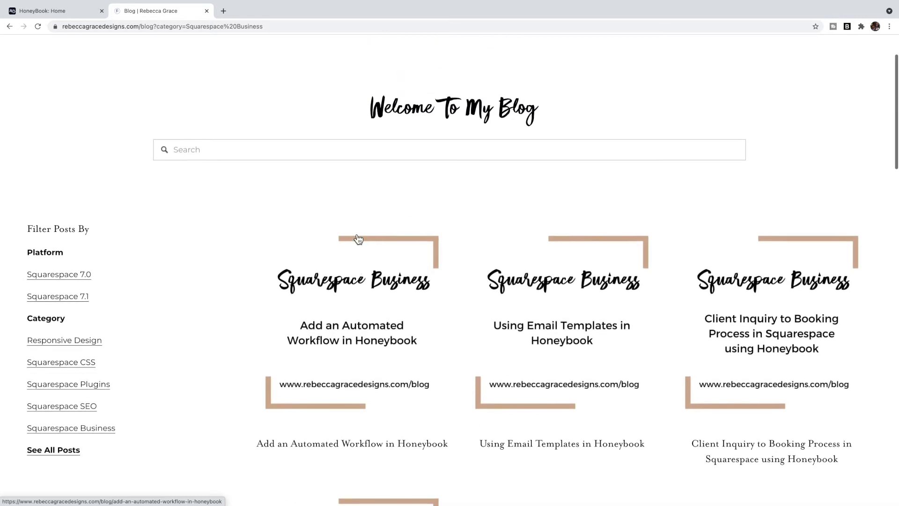
{"action": "left_click", "coordinate": [60, 11]}
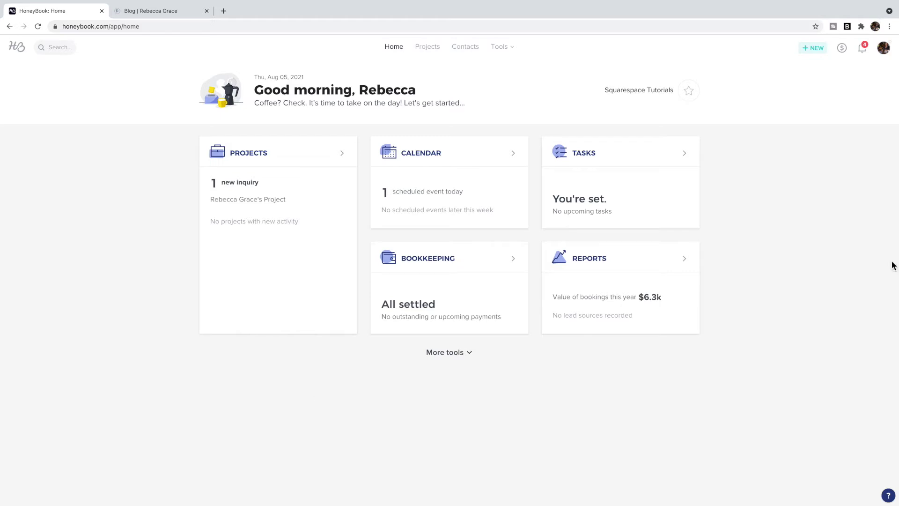
Open Company Settings from the profile avatar menu and view the Bank Details page
{"action": "left_click", "coordinate": [884, 50]}
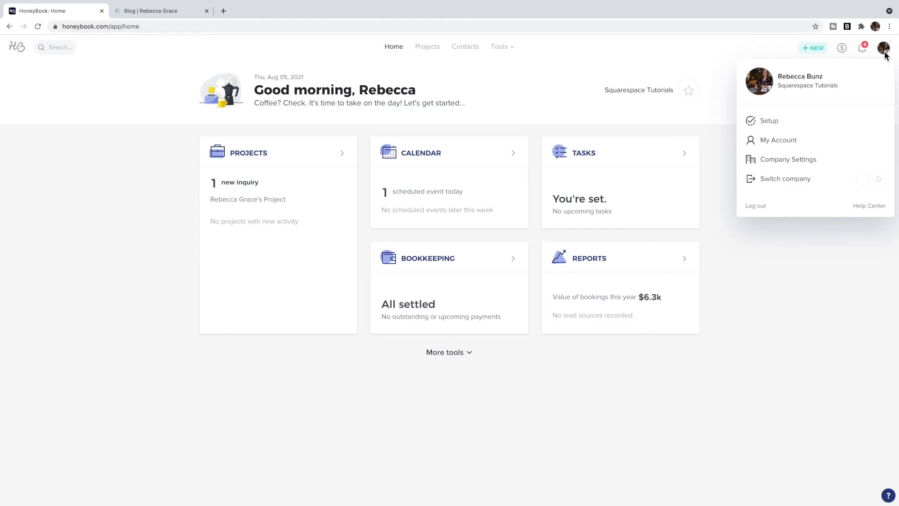
{"action": "left_click", "coordinate": [884, 53]}
{"action": "left_click", "coordinate": [883, 52]}
{"action": "left_click", "coordinate": [790, 164]}
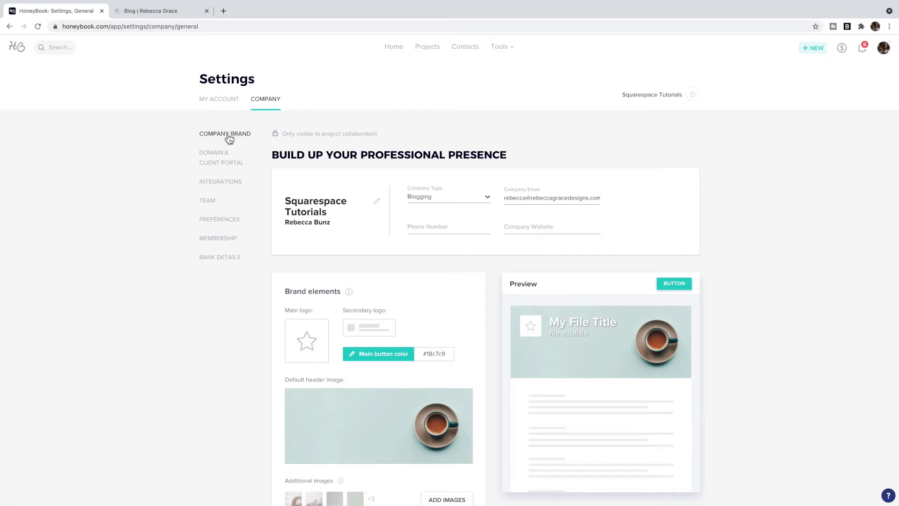
{"action": "left_click", "coordinate": [220, 258]}
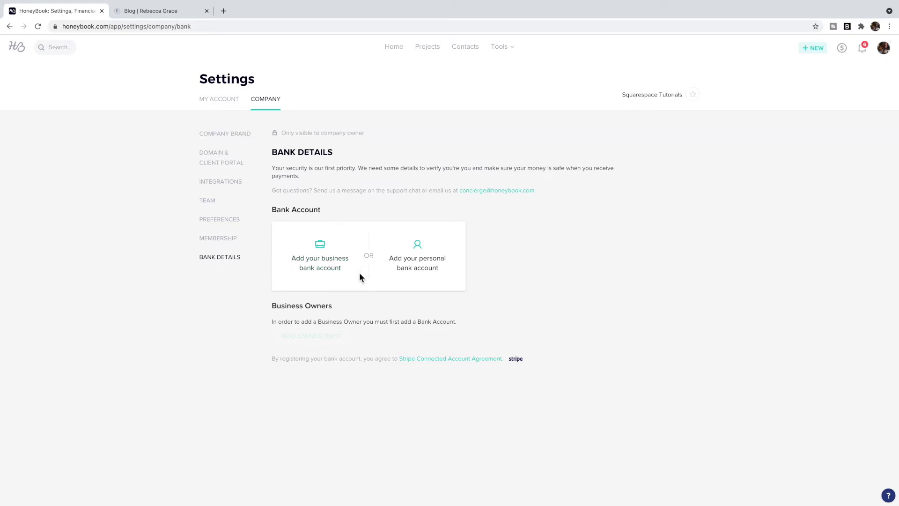
Go to the saved Templates page through the Tools menu
{"action": "left_click", "coordinate": [506, 48]}
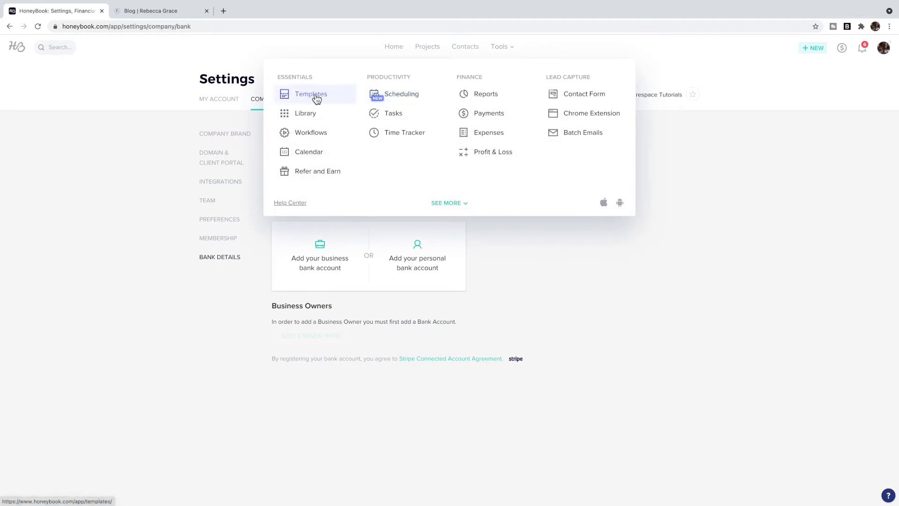
{"action": "left_click", "coordinate": [313, 95]}
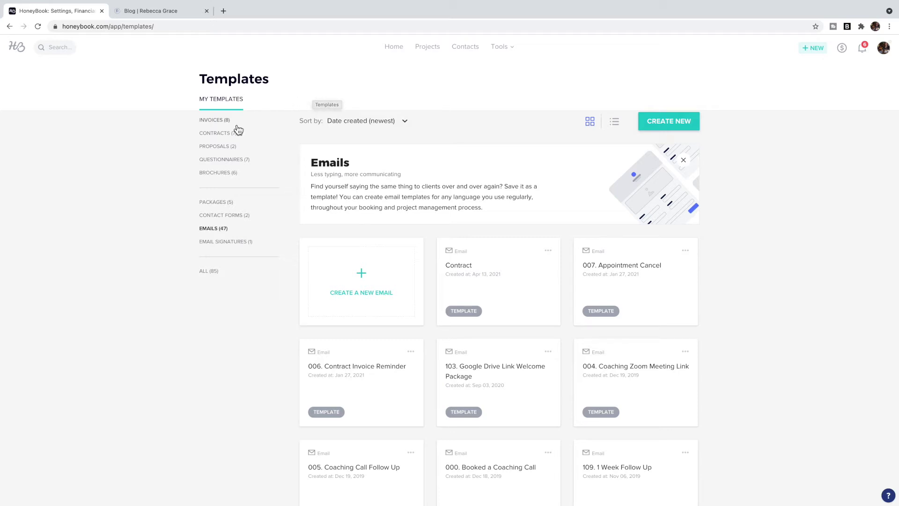
Filter the templates to Contracts and create a new contract template
{"action": "left_click", "coordinate": [222, 140]}
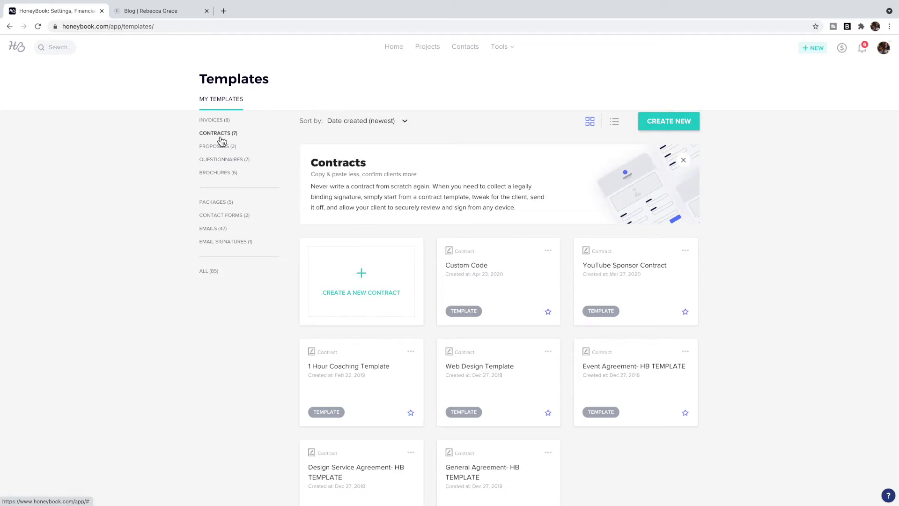
{"action": "left_click", "coordinate": [364, 290]}
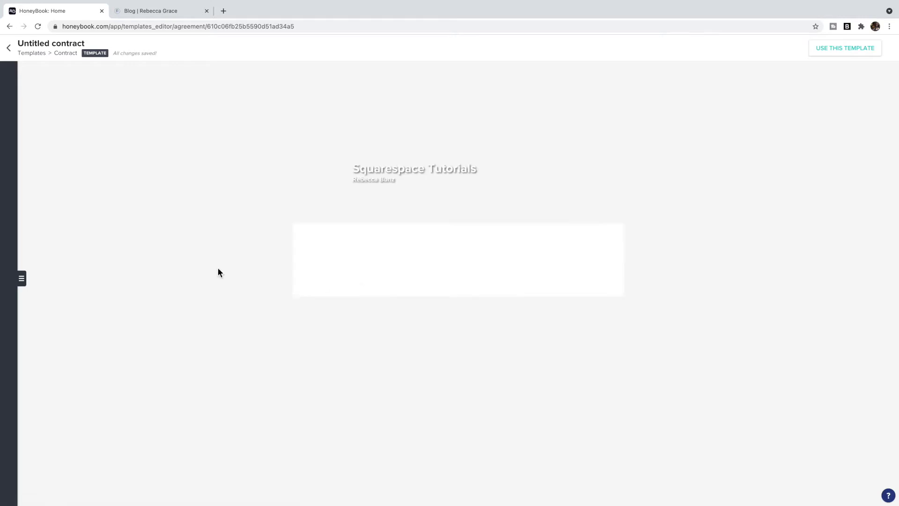
Open and review the Design Service Agreement- HB TEMPLATE contract, then return to the templates list
{"action": "left_click", "coordinate": [23, 283]}
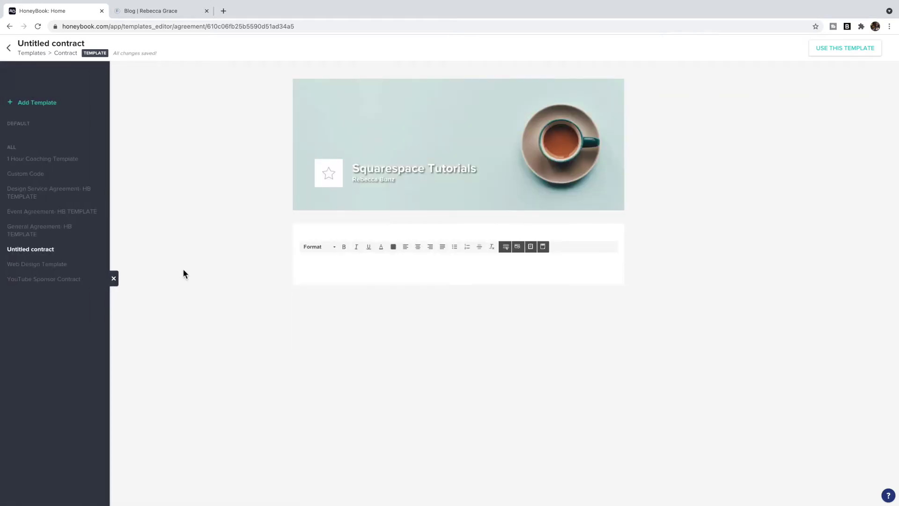
{"action": "left_click", "coordinate": [33, 194]}
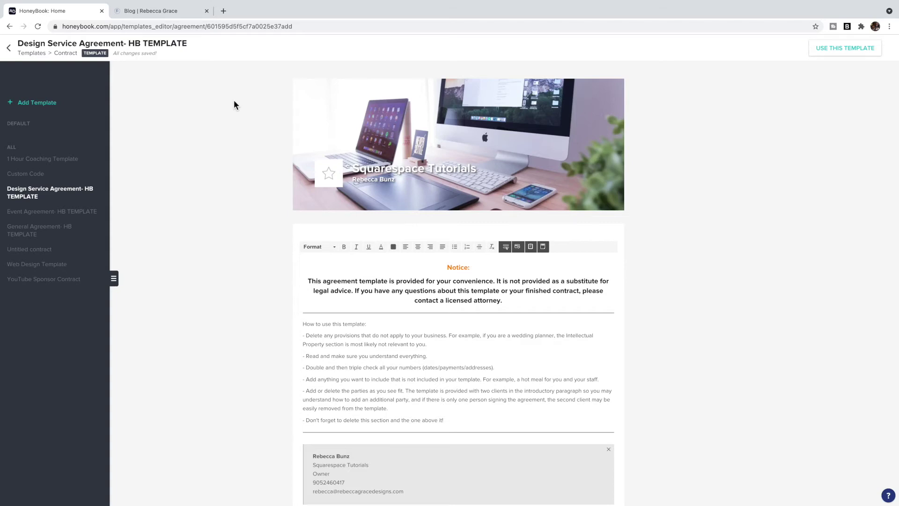
{"action": "scroll", "coordinate": [419, 349], "scroll_direction": "down", "scroll_amount": 6}
{"action": "scroll", "coordinate": [423, 349], "scroll_direction": "up", "scroll_amount": 7}
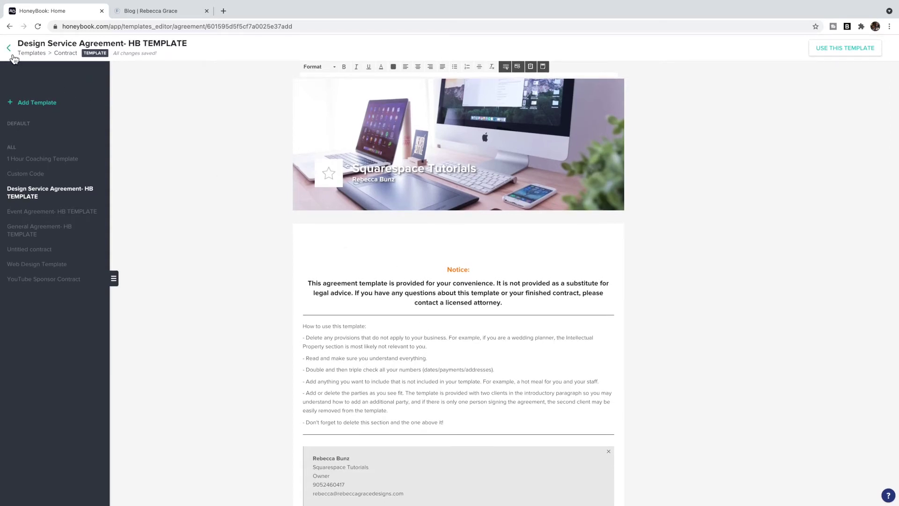
{"action": "left_click", "coordinate": [10, 50]}
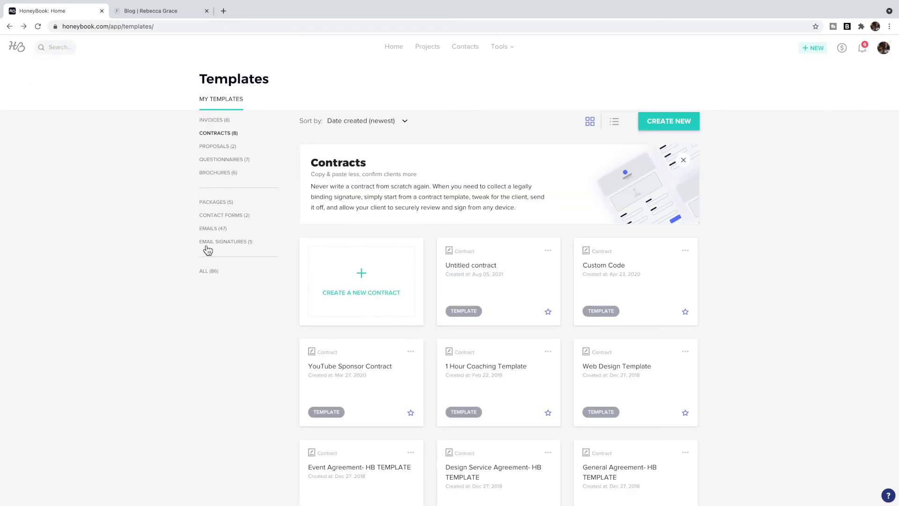
Add a new Untitled email template, then switch to the Invoices category
{"action": "left_click", "coordinate": [214, 231]}
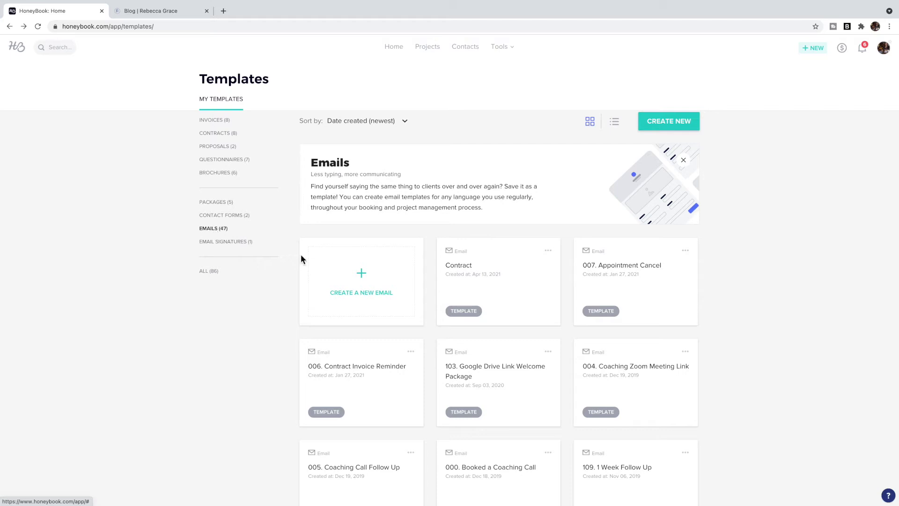
{"action": "left_click", "coordinate": [358, 299]}
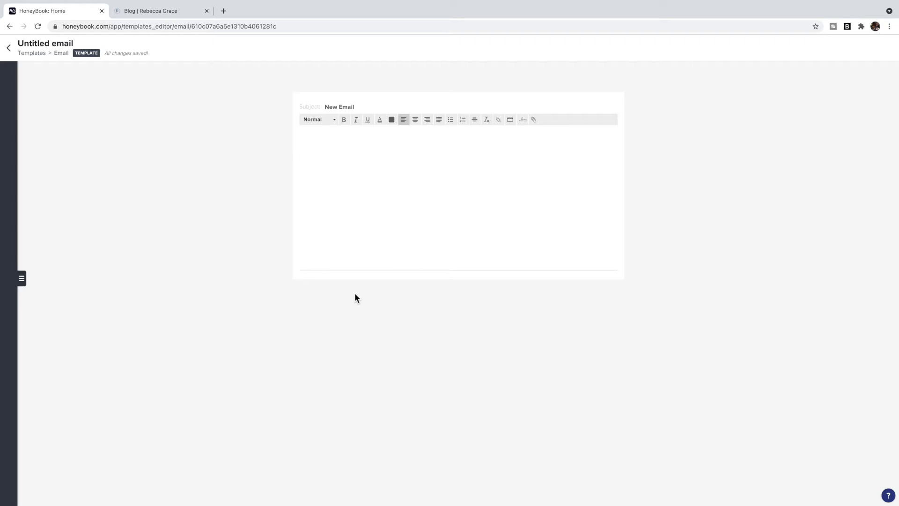
{"action": "left_click", "coordinate": [9, 47]}
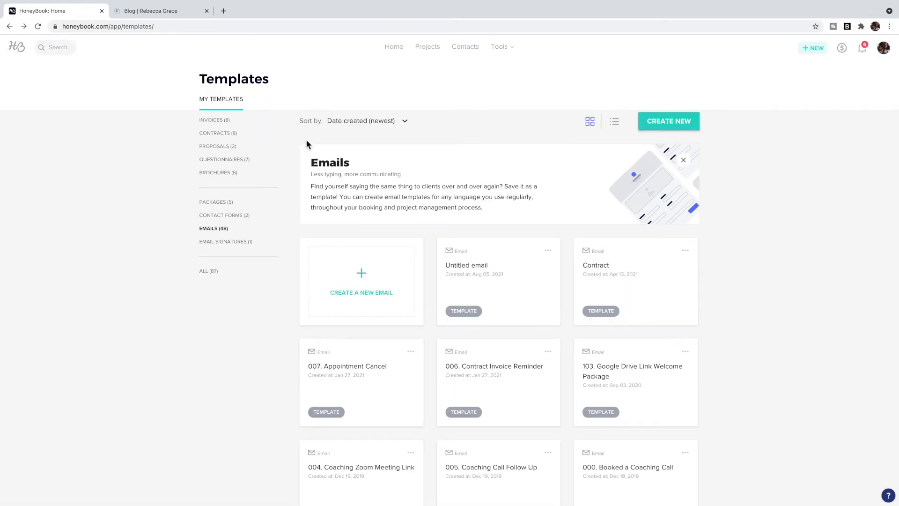
{"action": "left_click", "coordinate": [220, 123]}
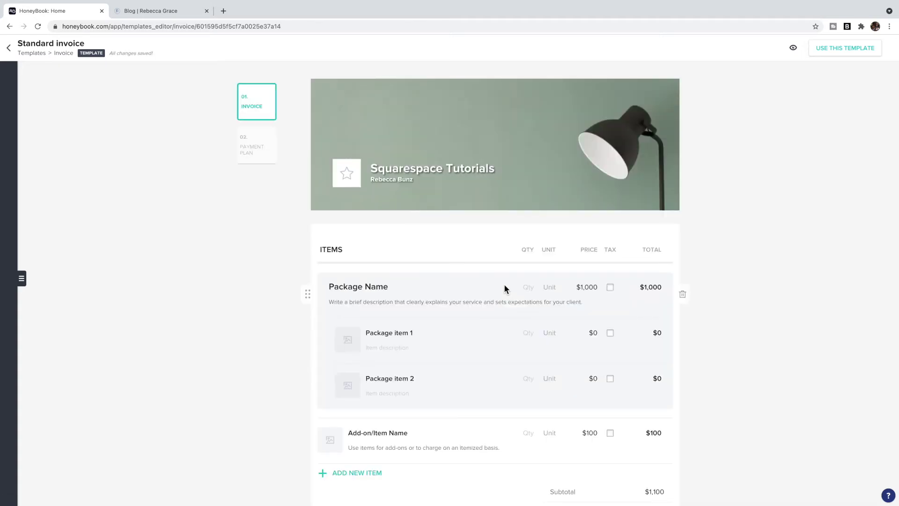
Review the Standard invoice ($1,000 package, $100 add-on, $1,100 subtotal) and close it
{"action": "scroll", "coordinate": [499, 279], "scroll_direction": "down", "scroll_amount": 2}
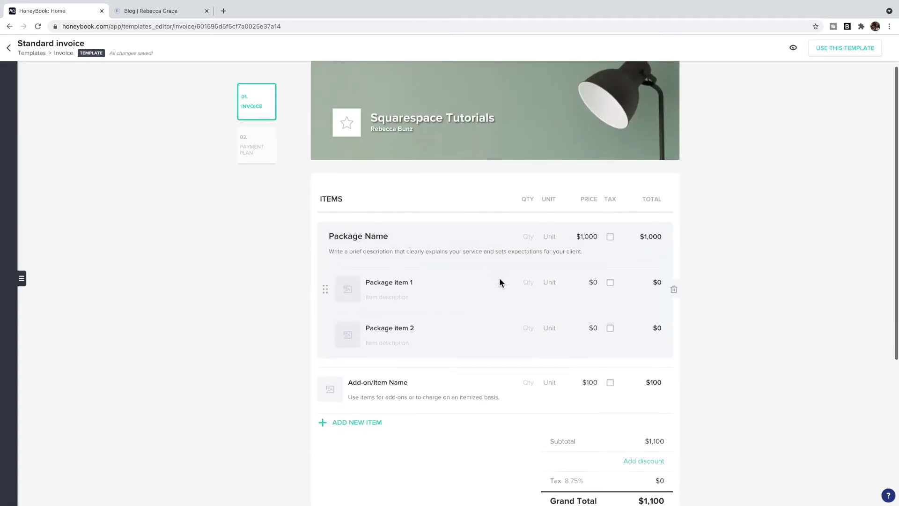
{"action": "scroll", "coordinate": [441, 232], "scroll_direction": "down", "scroll_amount": 5}
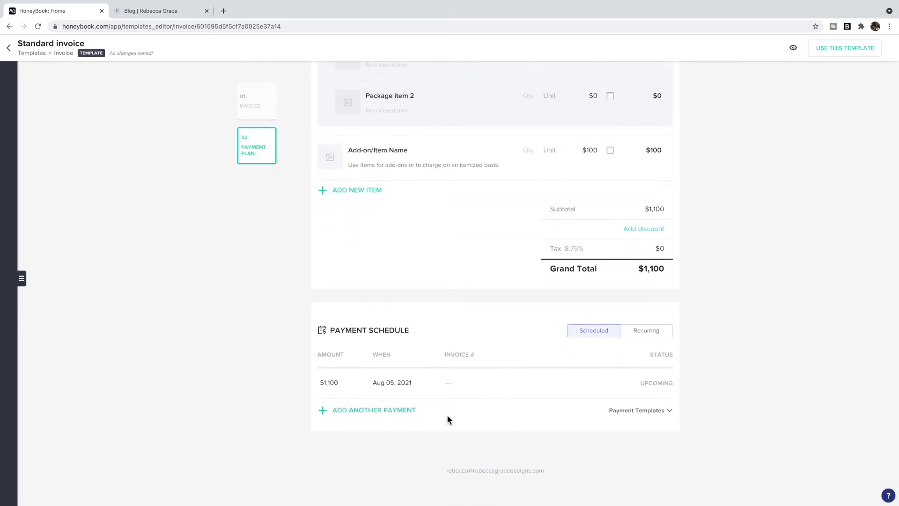
{"action": "scroll", "coordinate": [447, 414], "scroll_direction": "up", "scroll_amount": 7}
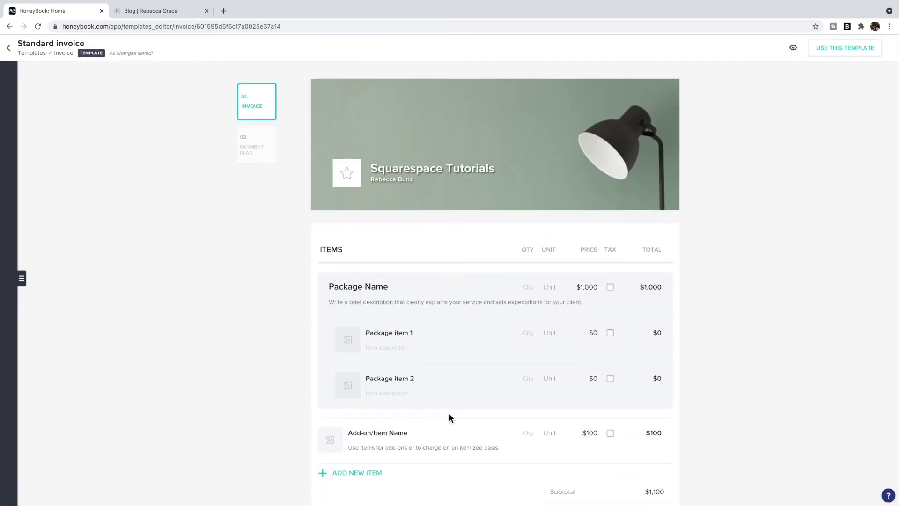
{"action": "left_click", "coordinate": [8, 48]}
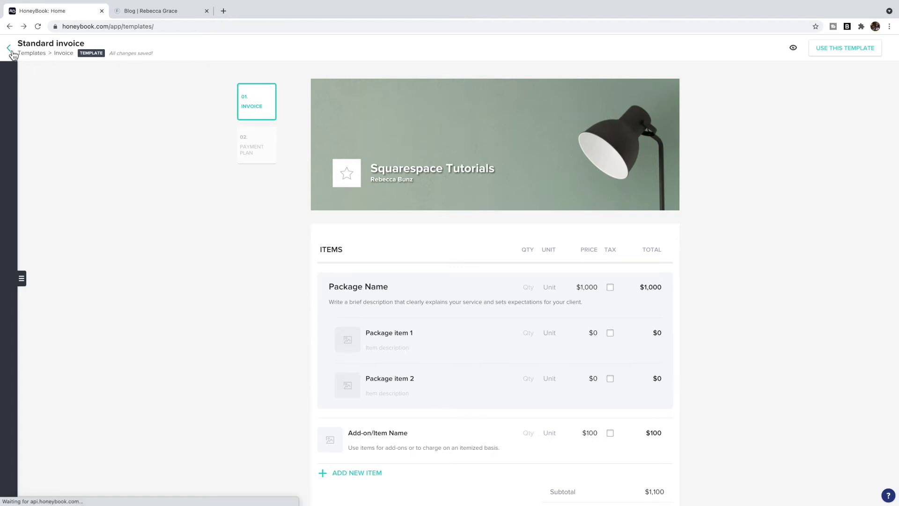
Show the Emails category again, now listing 48 templates
{"action": "left_click", "coordinate": [212, 233]}
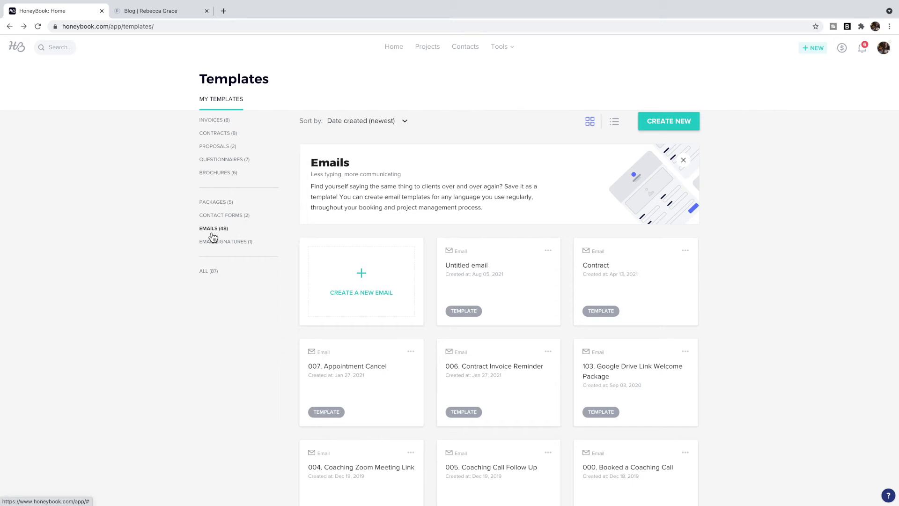
Glance at the Projects pipeline, then return to the Home dashboard
{"action": "left_click", "coordinate": [427, 49]}
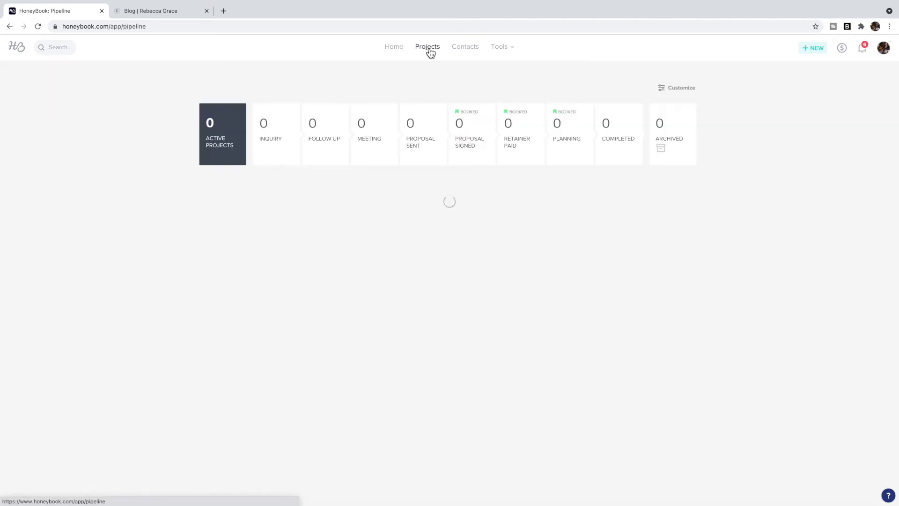
{"action": "left_click", "coordinate": [392, 53]}
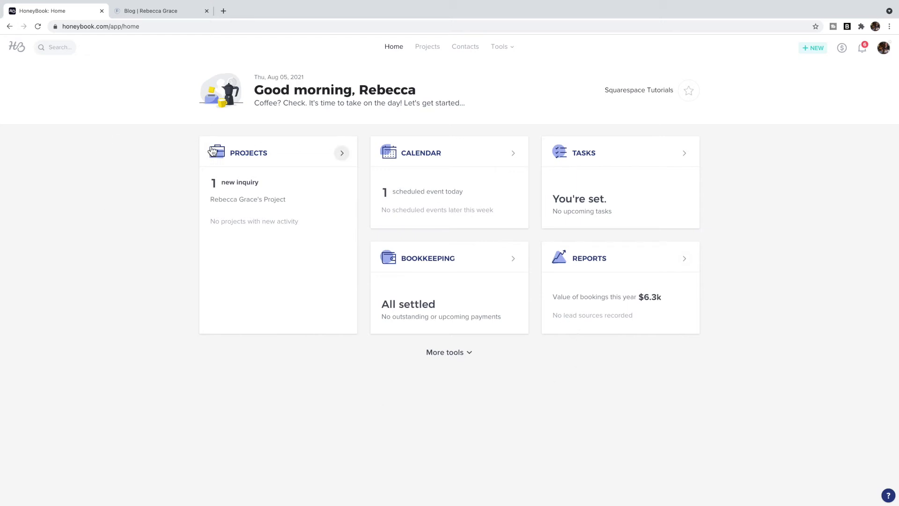
Open the new inquiry's project from the Home dashboard and scroll through its activity feed
{"action": "left_click", "coordinate": [244, 201]}
{"action": "scroll", "coordinate": [428, 238], "scroll_direction": "down", "scroll_amount": 3}
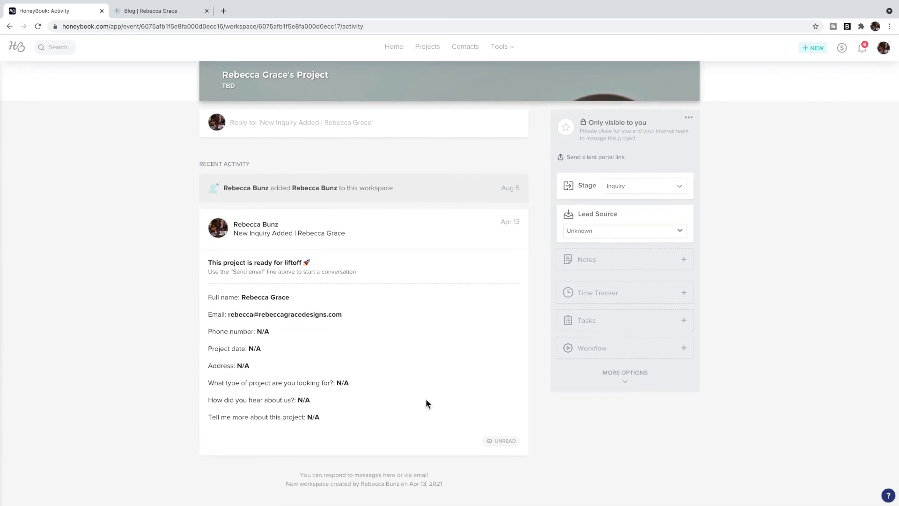
{"action": "scroll", "coordinate": [426, 403], "scroll_direction": "up", "scroll_amount": 5}
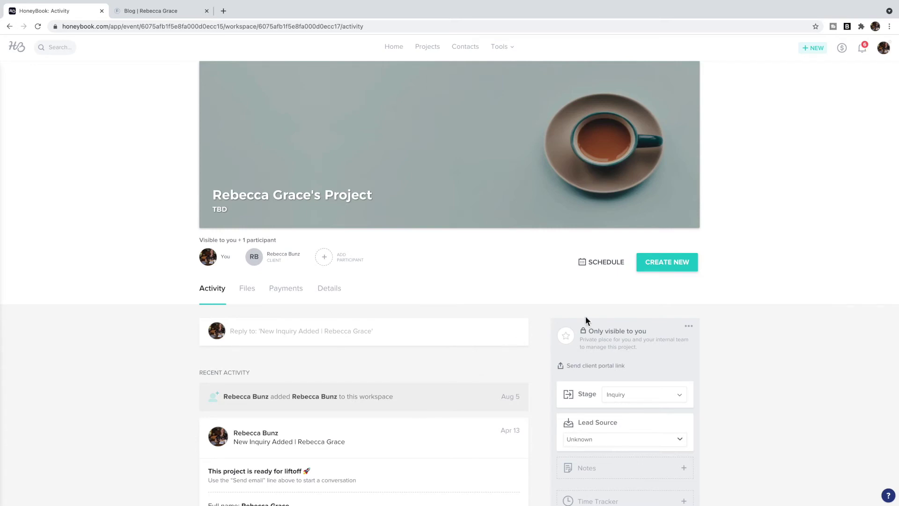
Create a project contract from Design Service Agreement- HB TEMPLATE and fill its highlighted fields
{"action": "left_click", "coordinate": [664, 267]}
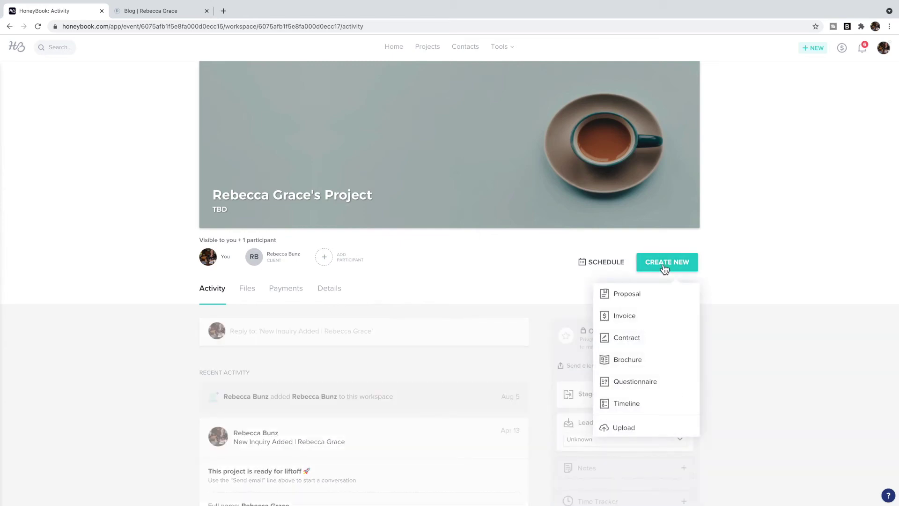
{"action": "left_click", "coordinate": [646, 342]}
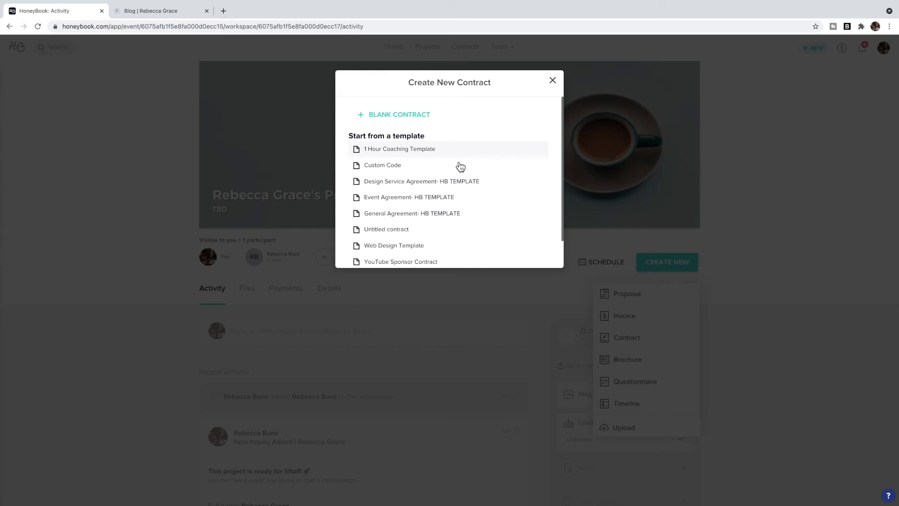
{"action": "left_click", "coordinate": [410, 186]}
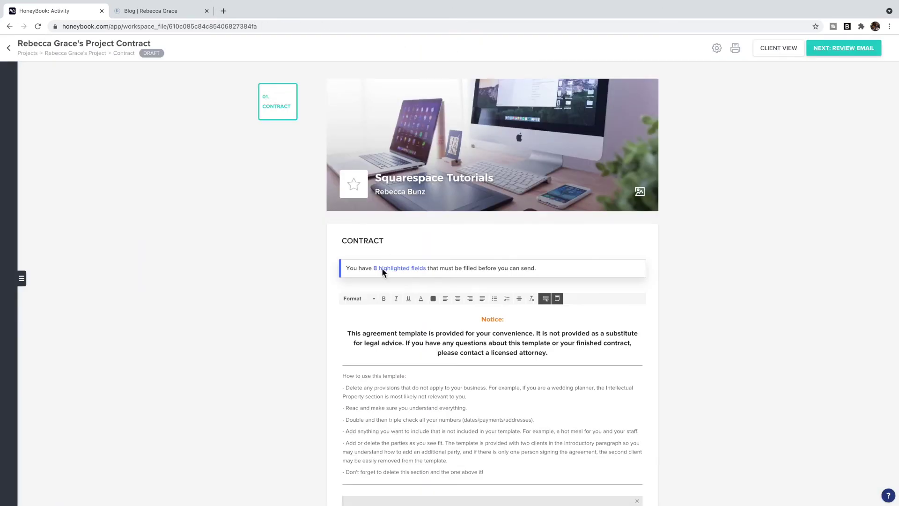
{"action": "left_click", "coordinate": [403, 271]}
{"action": "scroll", "coordinate": [450, 258], "scroll_direction": "down", "scroll_amount": 6}
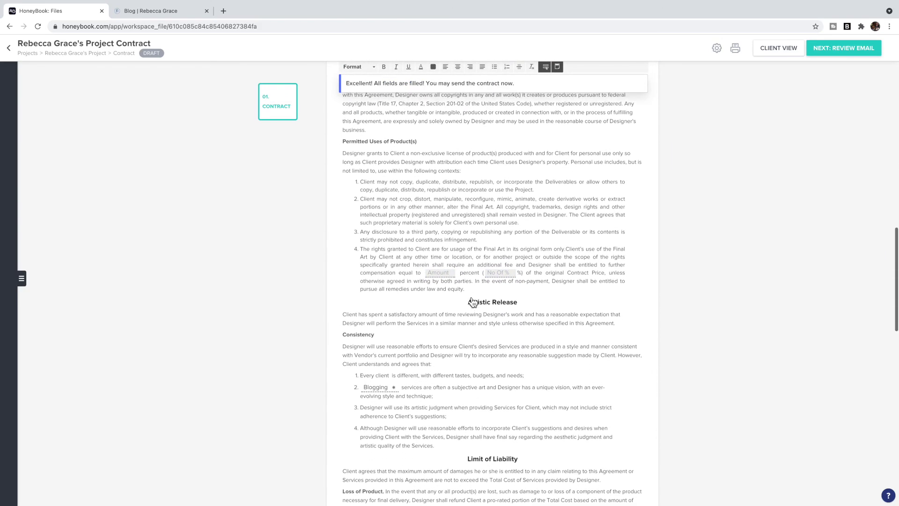
{"action": "scroll", "coordinate": [472, 303], "scroll_direction": "up", "scroll_amount": 20}
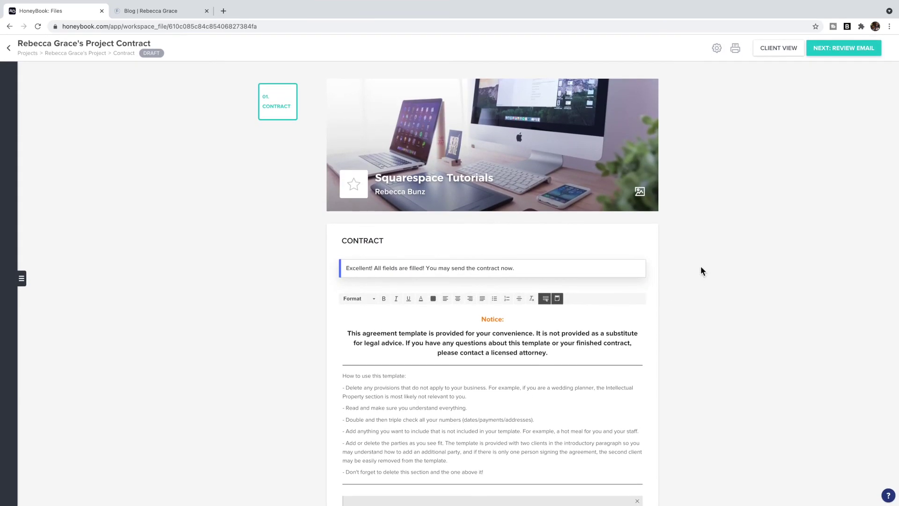
Review the contract email and its saved templates, close it unsent, and return to Files
{"action": "left_click", "coordinate": [830, 51]}
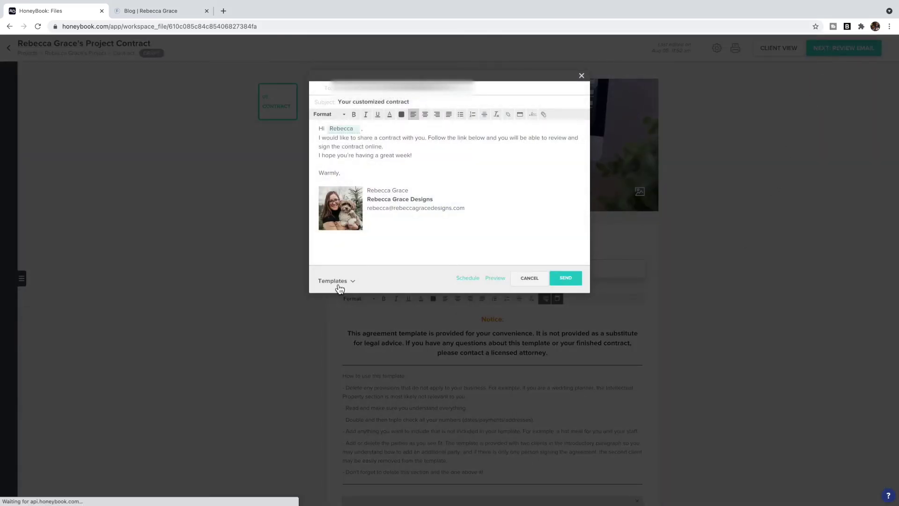
{"action": "left_click", "coordinate": [338, 284]}
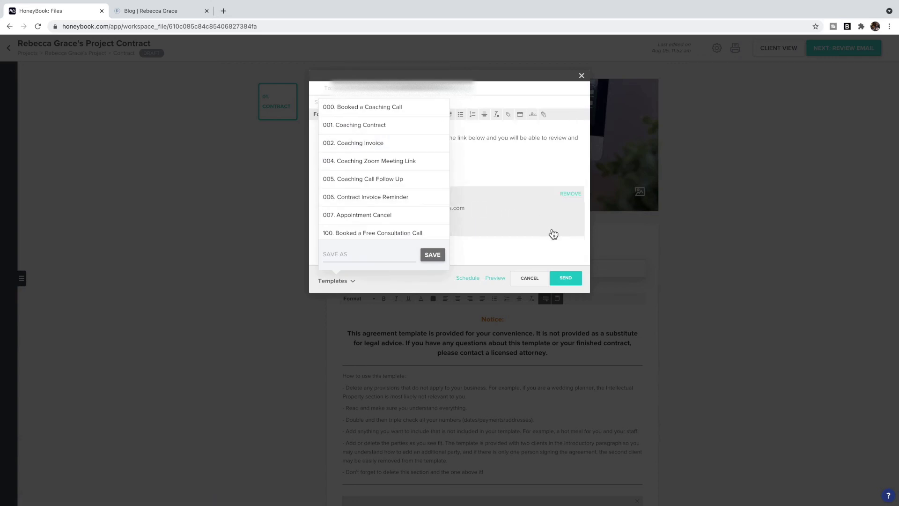
{"action": "left_click", "coordinate": [708, 295]}
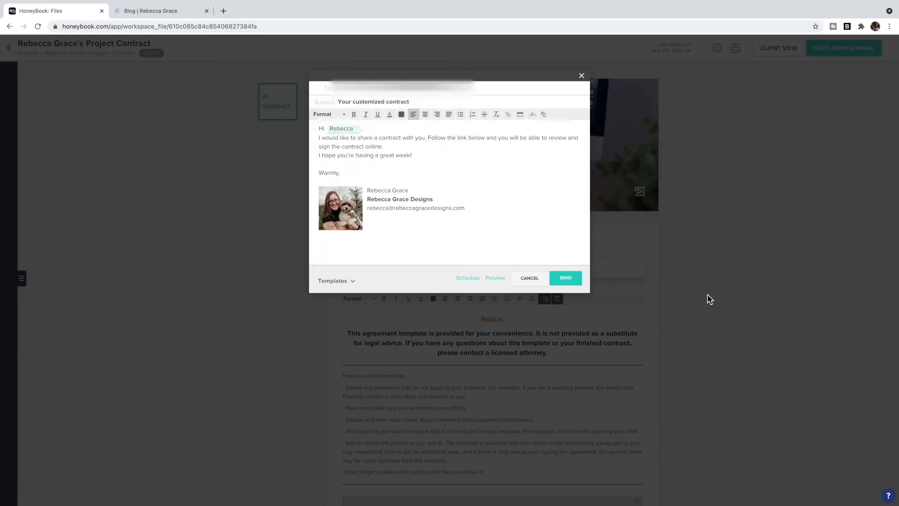
{"action": "left_click", "coordinate": [582, 76]}
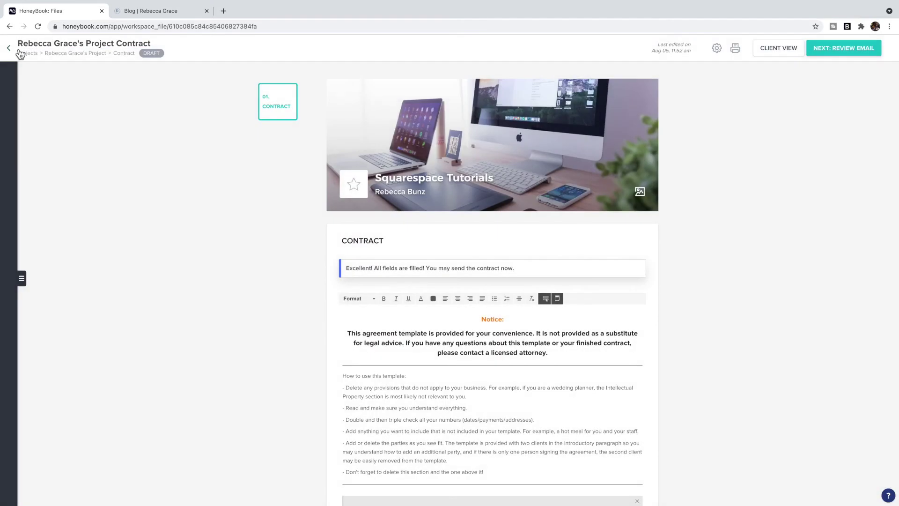
{"action": "left_click", "coordinate": [14, 52]}
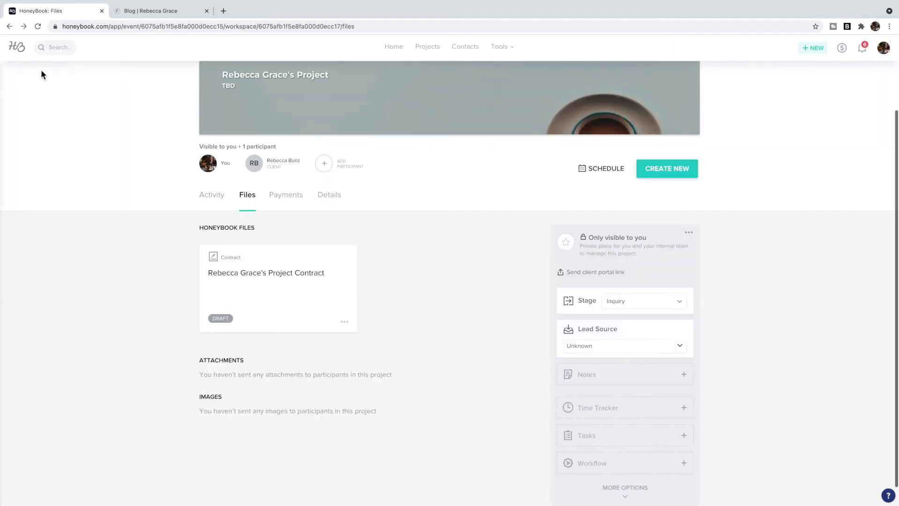
Create a new invoice from the Brand Identity- Peak | HB TEMPLATE, totalling CAD 1,600
{"action": "left_click", "coordinate": [665, 174]}
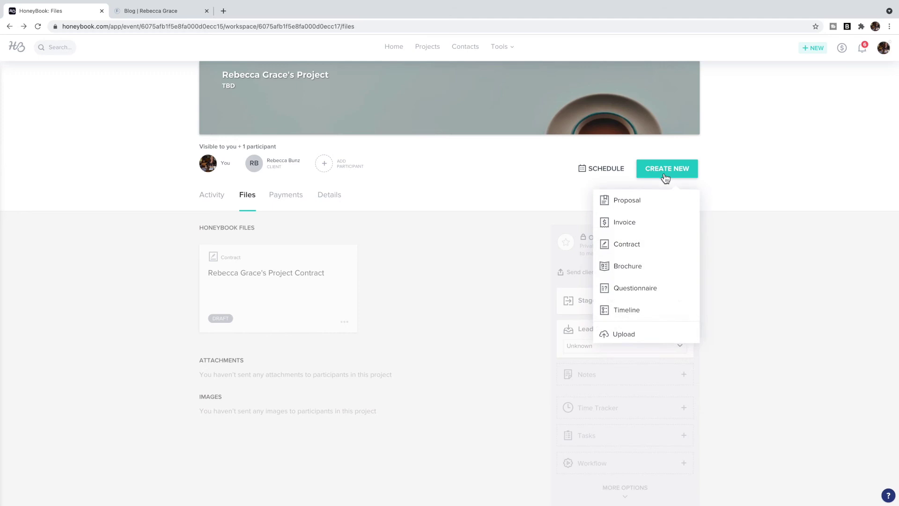
{"action": "left_click", "coordinate": [634, 224]}
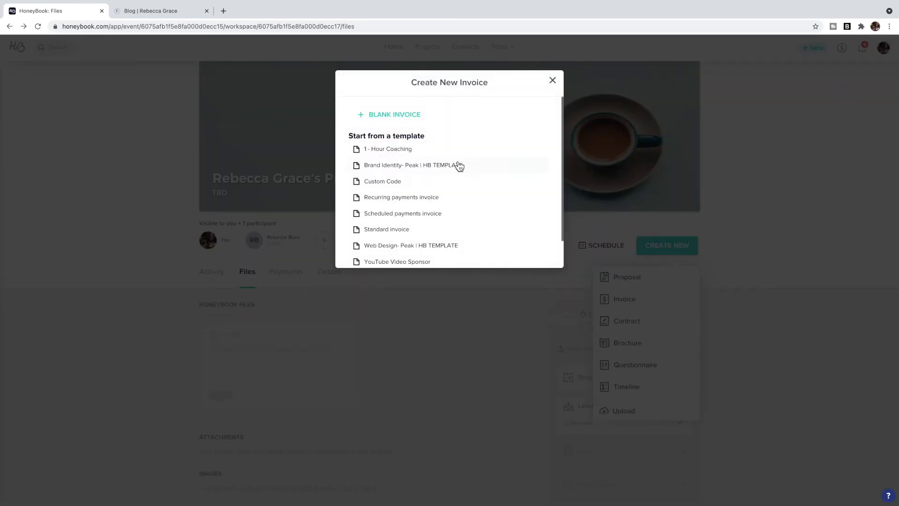
{"action": "left_click", "coordinate": [432, 166]}
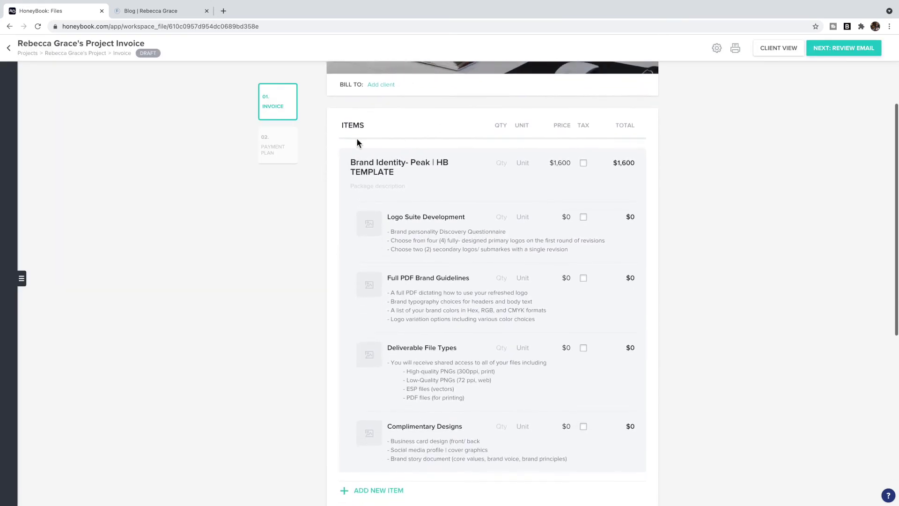
{"action": "scroll", "coordinate": [470, 287], "scroll_direction": "down", "scroll_amount": 4}
{"action": "scroll", "coordinate": [468, 283], "scroll_direction": "up", "scroll_amount": 7}
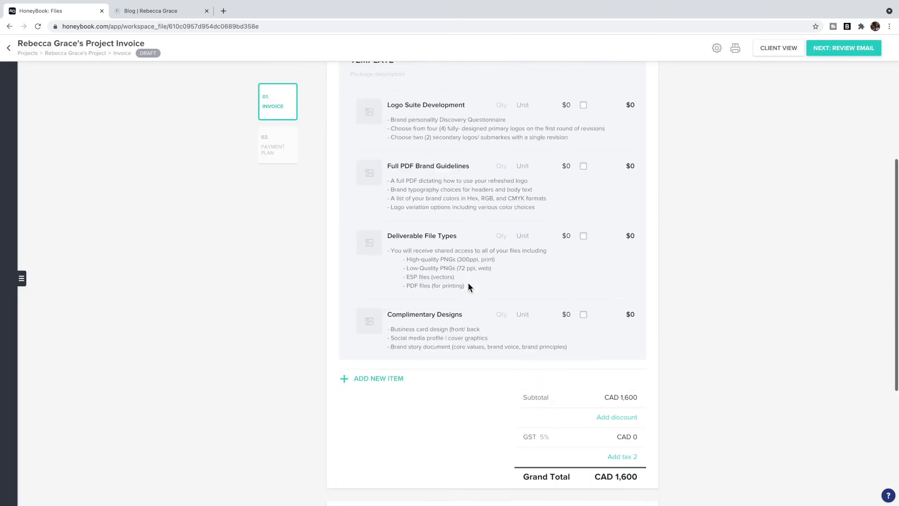
Review the invoice's email and its saved templates, then close it without sending
{"action": "left_click", "coordinate": [840, 48]}
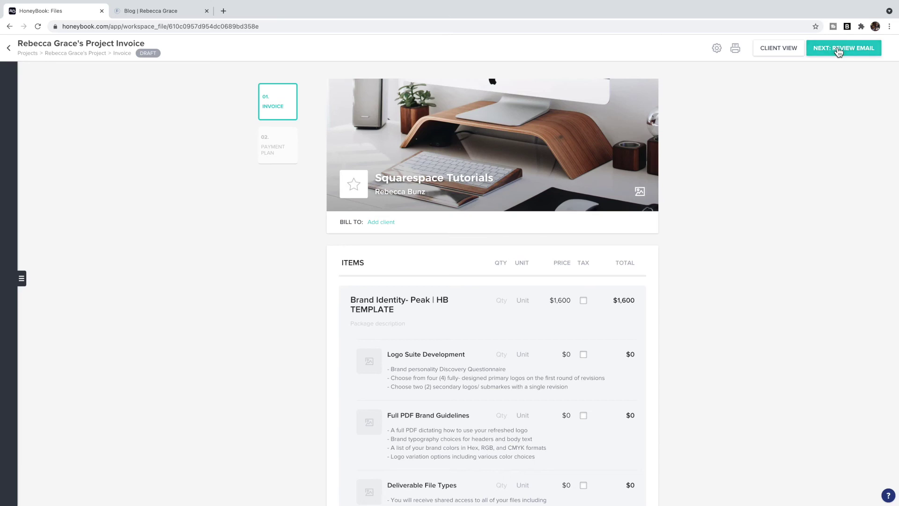
{"action": "left_click", "coordinate": [336, 314]}
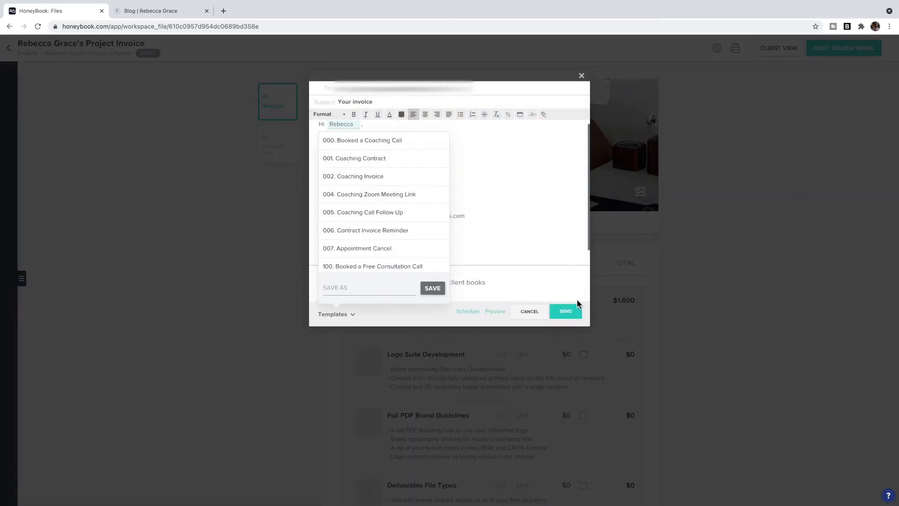
{"action": "left_click", "coordinate": [849, 142]}
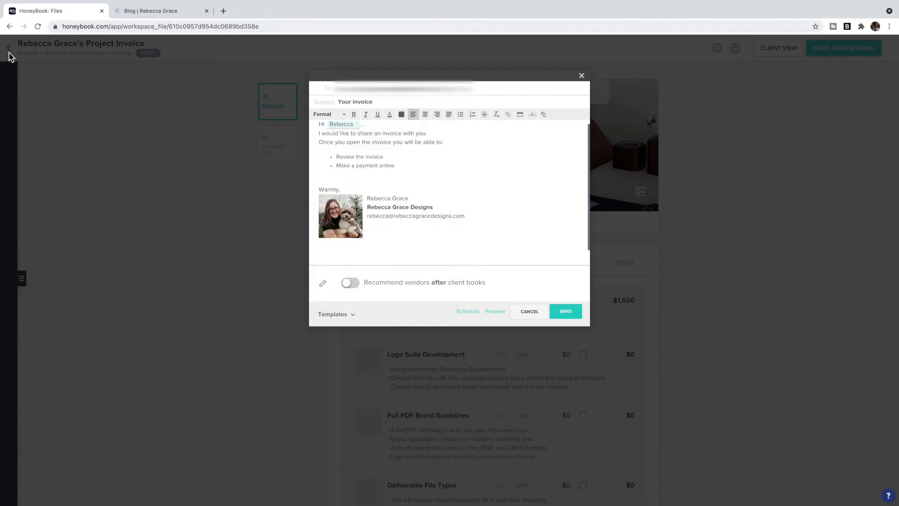
{"action": "left_click", "coordinate": [582, 76]}
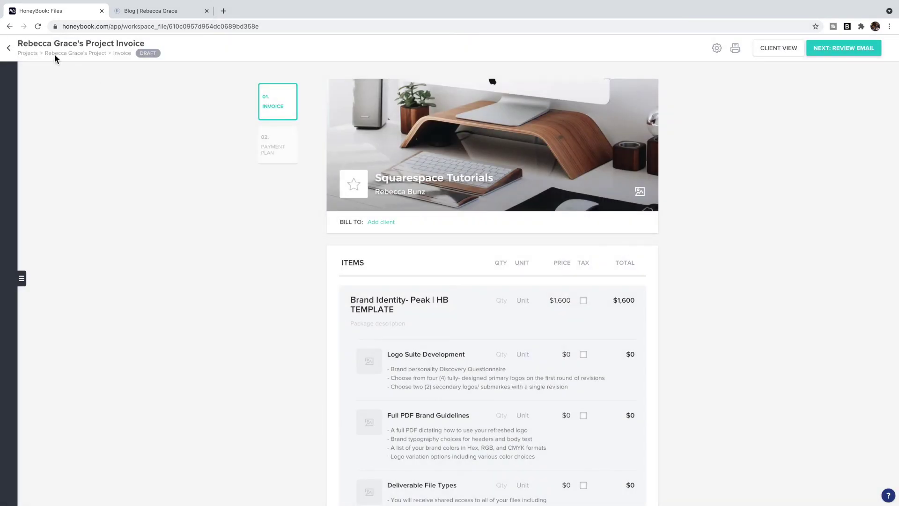
Go back to the Files list with the draft contract and invoice, then view the Activity feed
{"action": "left_click", "coordinate": [12, 50]}
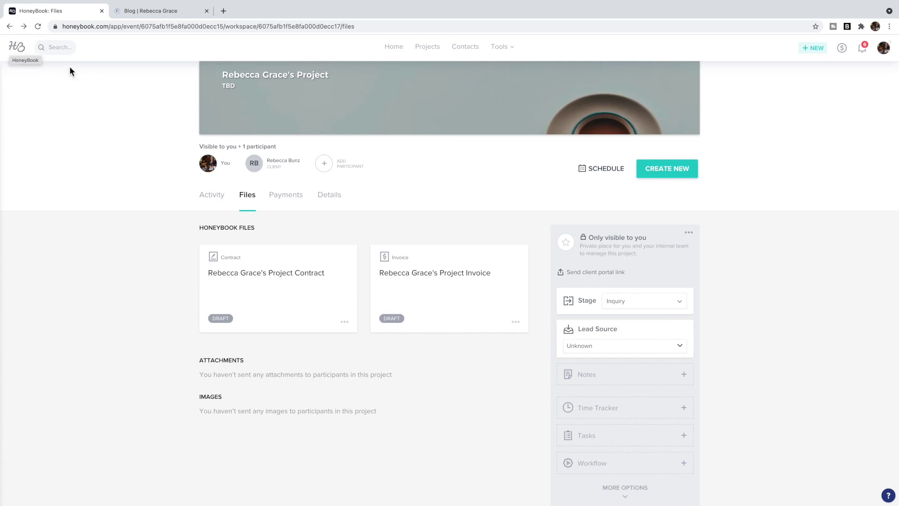
{"action": "left_click", "coordinate": [213, 194]}
{"action": "scroll", "coordinate": [212, 189], "scroll_direction": "down", "scroll_amount": 3}
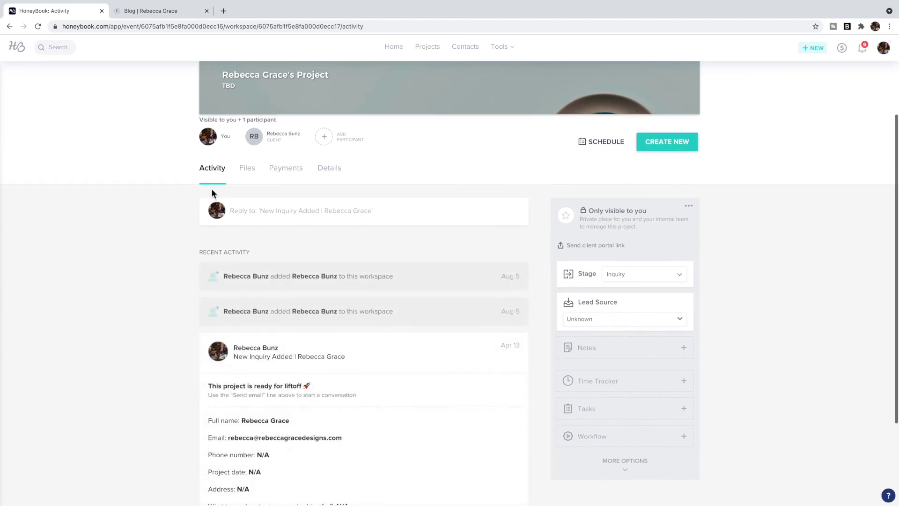
{"action": "scroll", "coordinate": [340, 205], "scroll_direction": "up", "scroll_amount": 5}
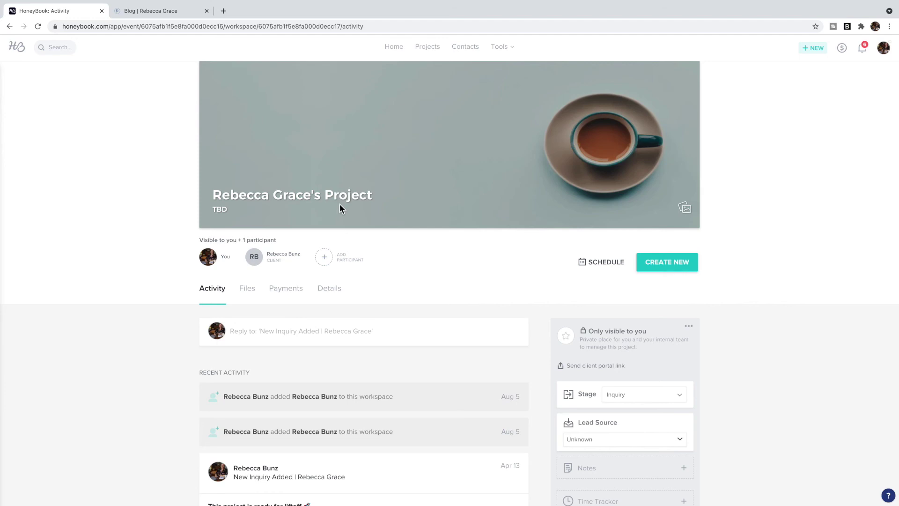
{"action": "scroll", "coordinate": [609, 263], "scroll_direction": "down", "scroll_amount": 3}
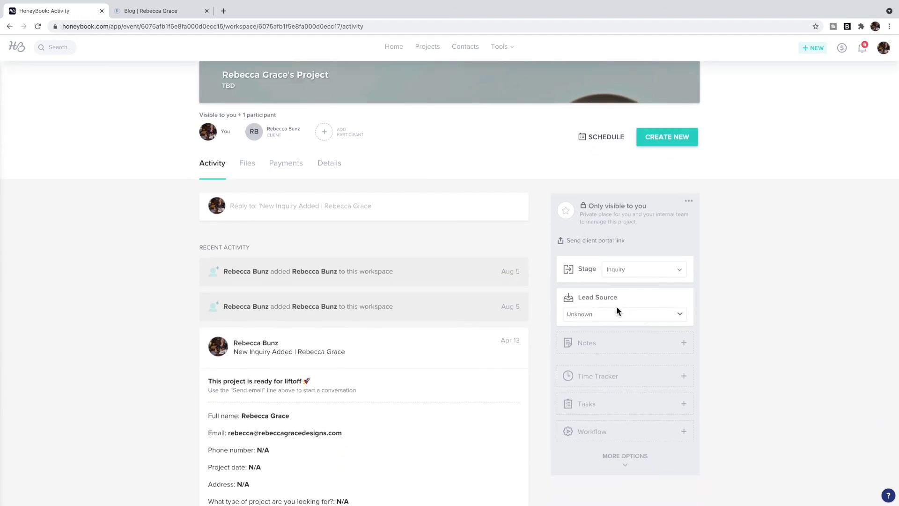
{"action": "scroll", "coordinate": [560, 305], "scroll_direction": "up", "scroll_amount": 3}
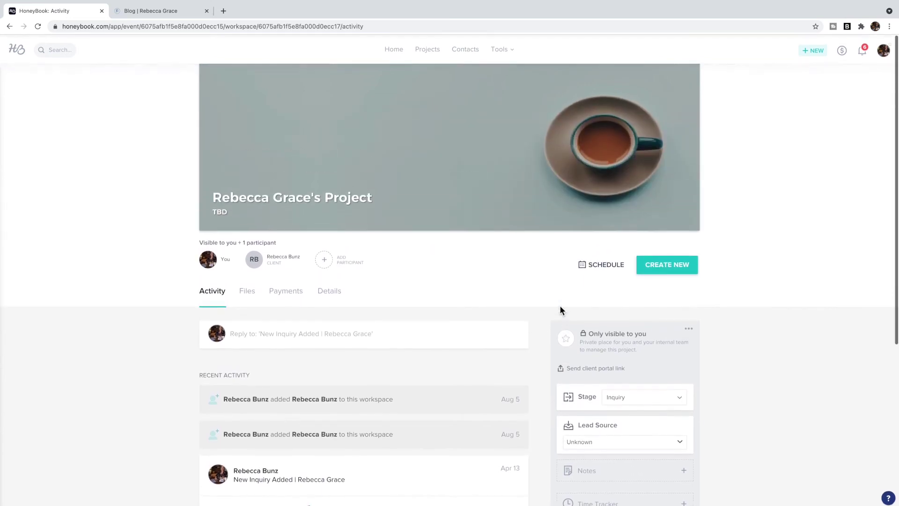